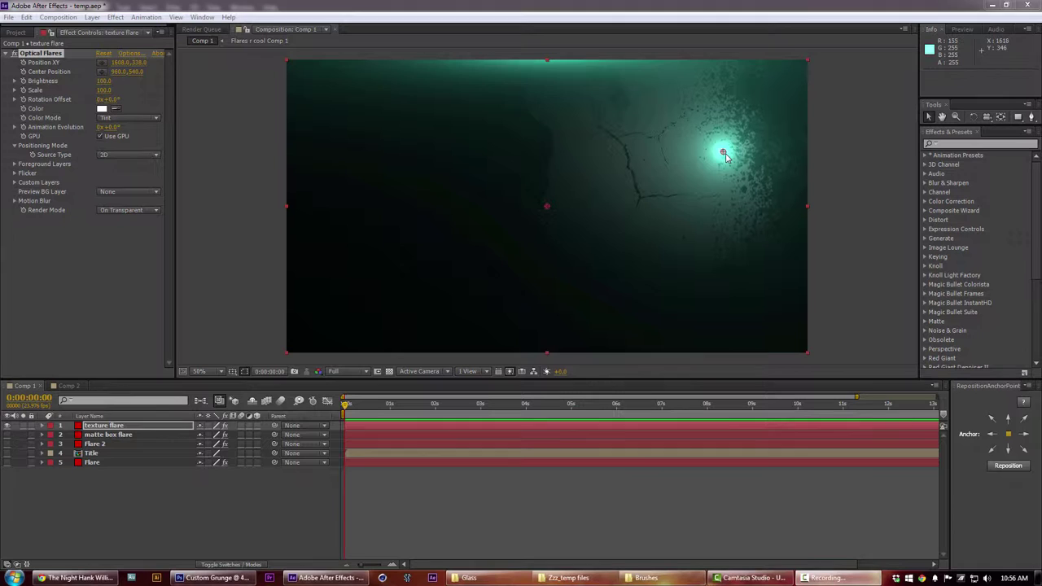
Move the texture flare's centre lower and to the left in the comp
{"action": "left_click_drag", "start_coordinate": [724, 152], "coordinate": [576, 167]}
{"action": "left_click", "coordinate": [129, 52]}
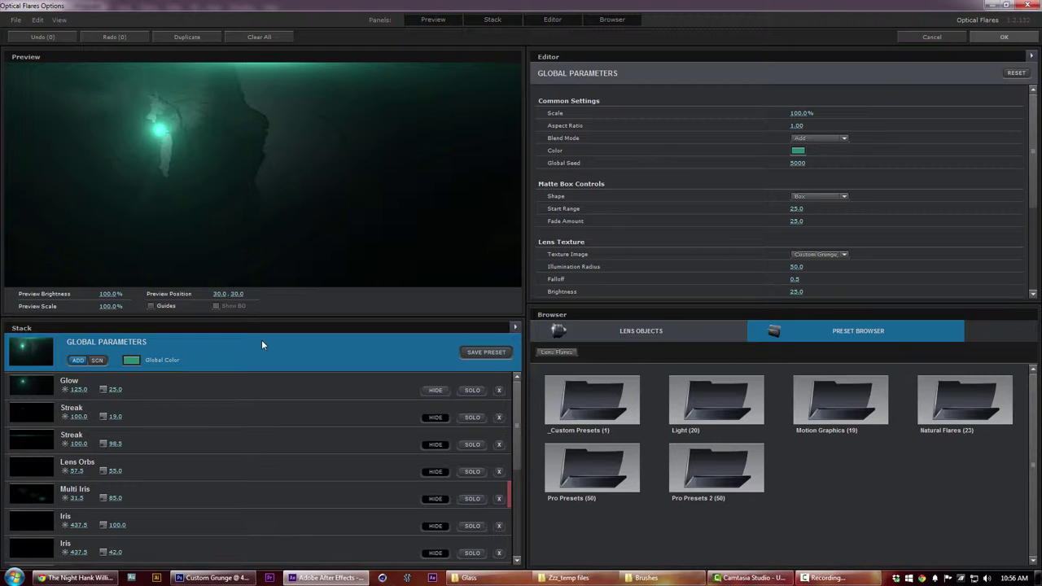
{"action": "scroll", "coordinate": [669, 245], "scroll_direction": "down", "scroll_amount": 3}
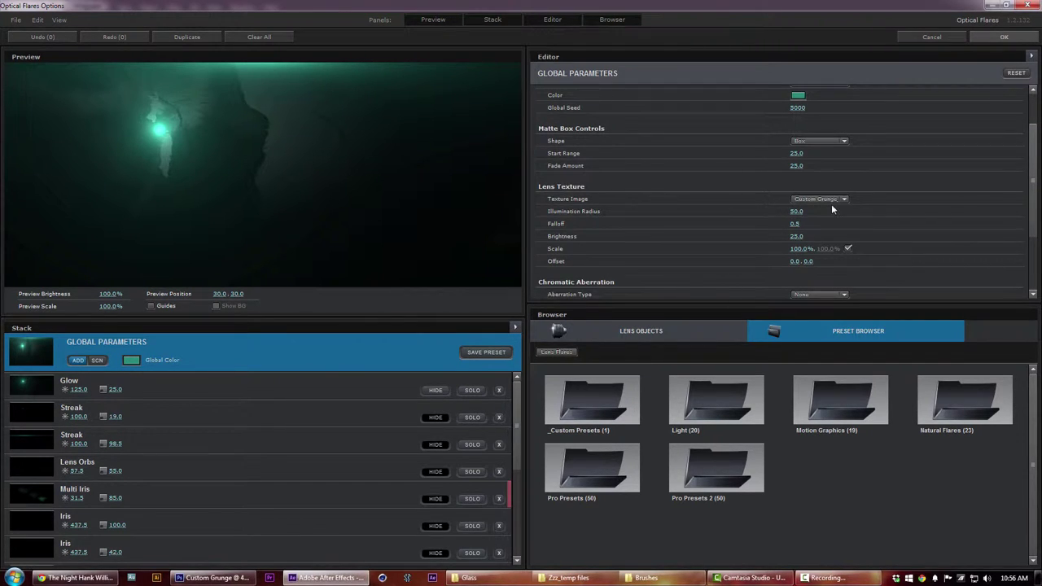
{"action": "left_click", "coordinate": [832, 202]}
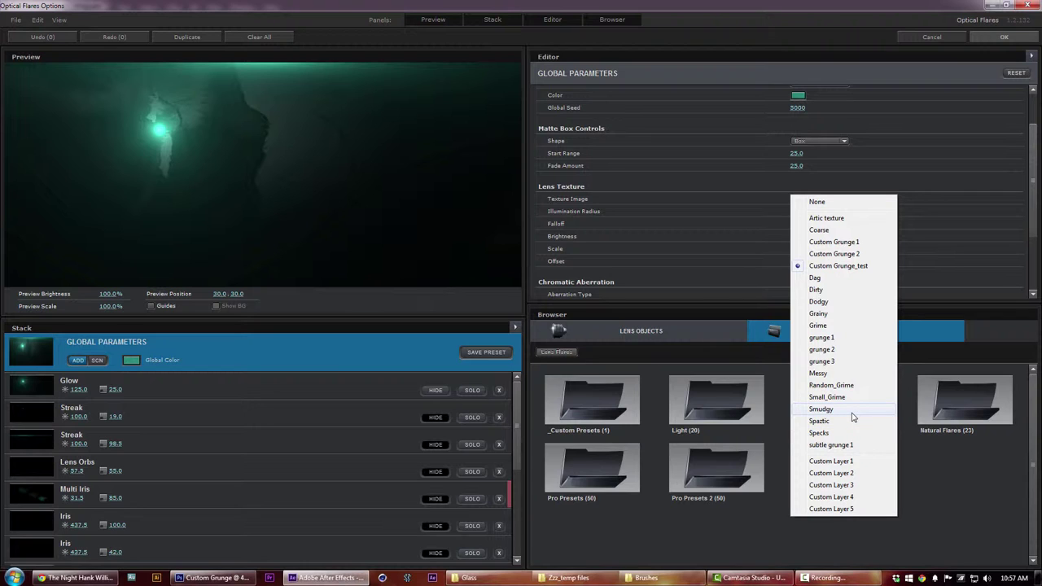
{"action": "left_click", "coordinate": [948, 260]}
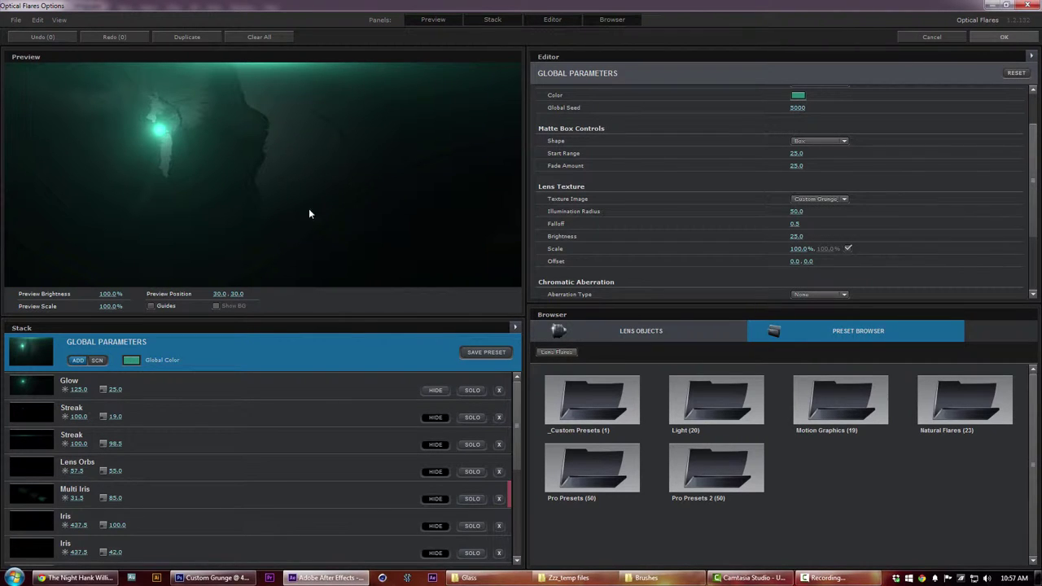
Apply the flare settings, then create a new 1920×1080 Photoshop document named Grunge 4
{"action": "left_click", "coordinate": [1005, 37]}
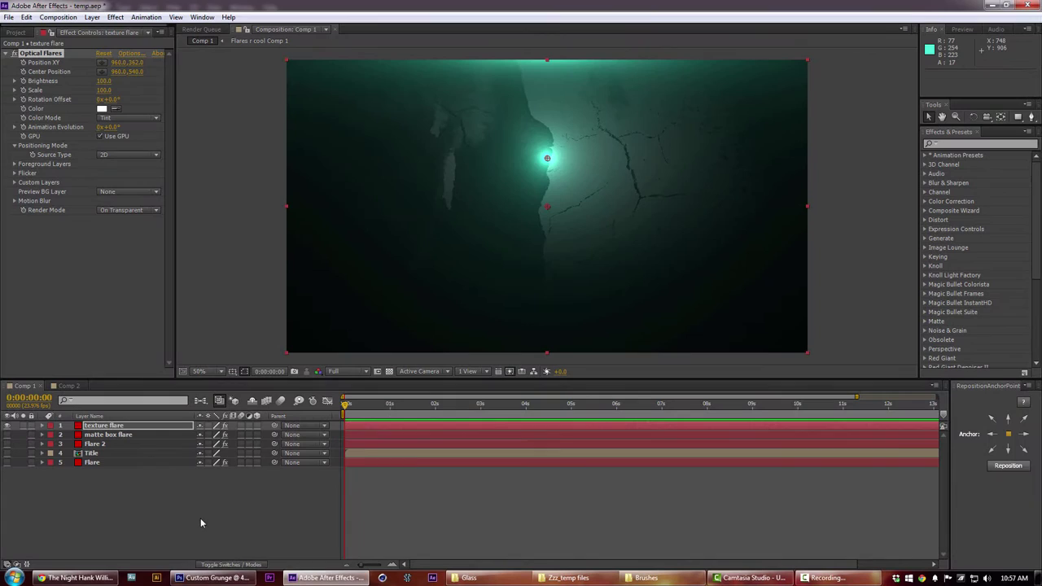
{"action": "left_click", "coordinate": [213, 577]}
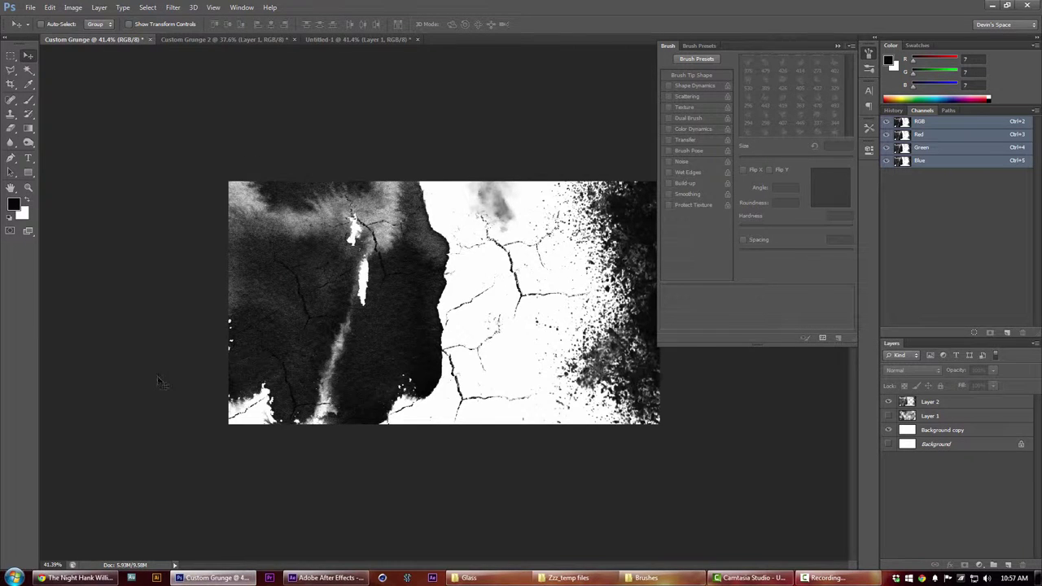
{"action": "left_click", "coordinate": [870, 52]}
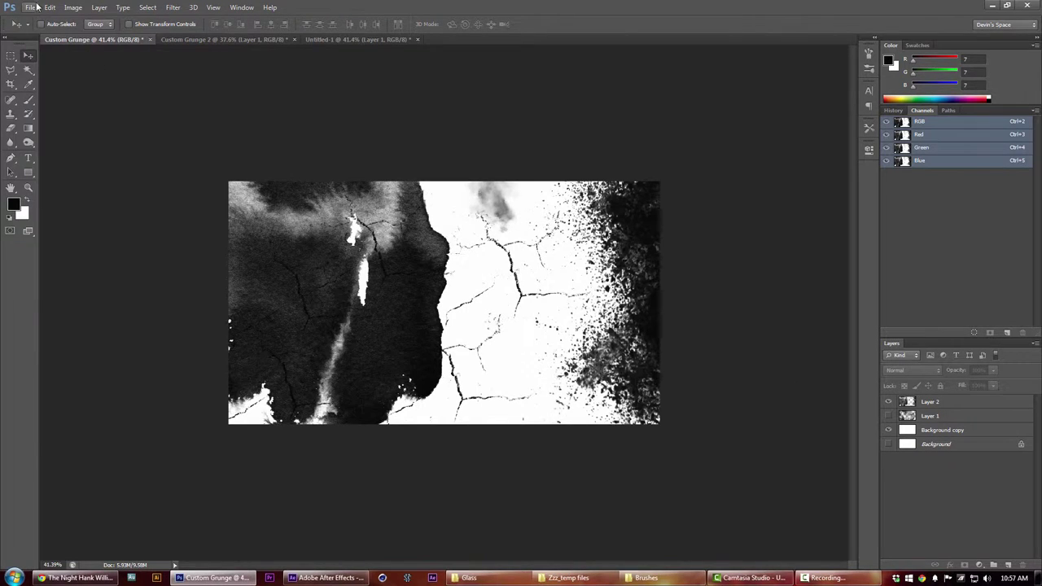
{"action": "left_click", "coordinate": [30, 7]}
{"action": "key", "text": "Escape"}
{"action": "key", "text": "ctrl+n"}
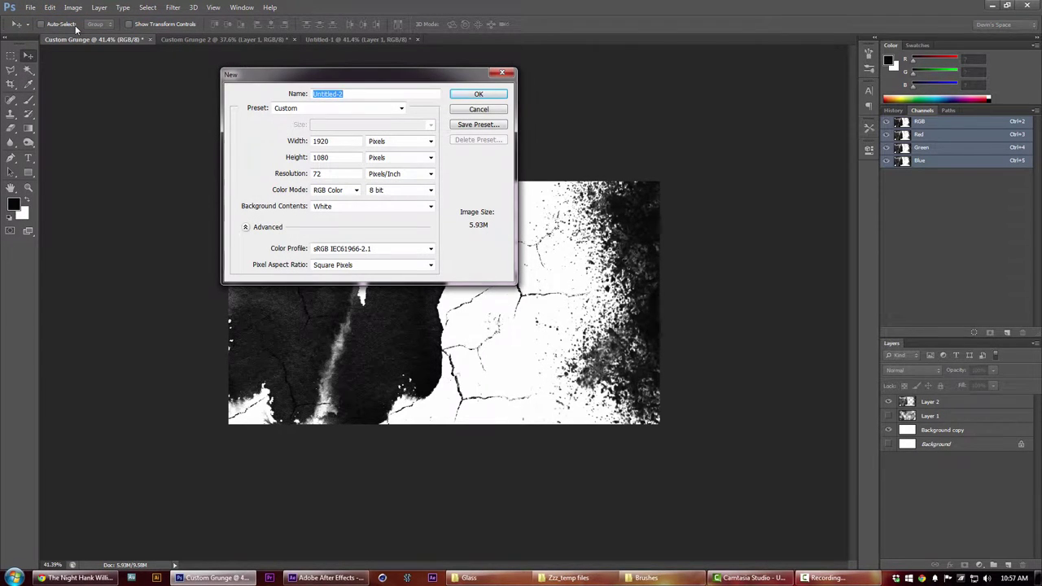
{"action": "type", "text": "Grunge 4"}
{"action": "key", "text": "Return"}
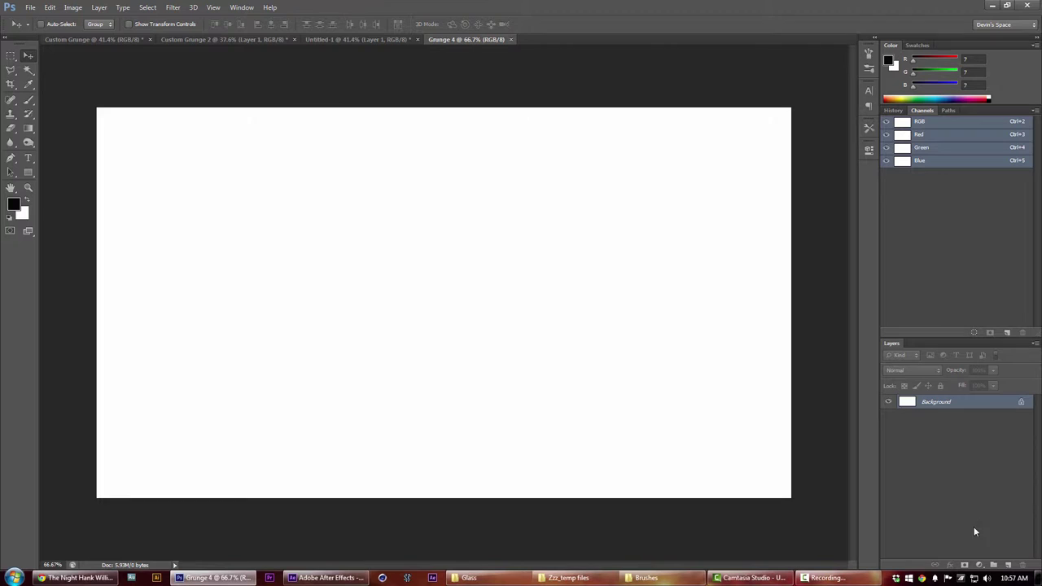
Add an empty Layer 1 above the white Background, checking its transparency by toggling the Background
{"action": "left_click", "coordinate": [1008, 564]}
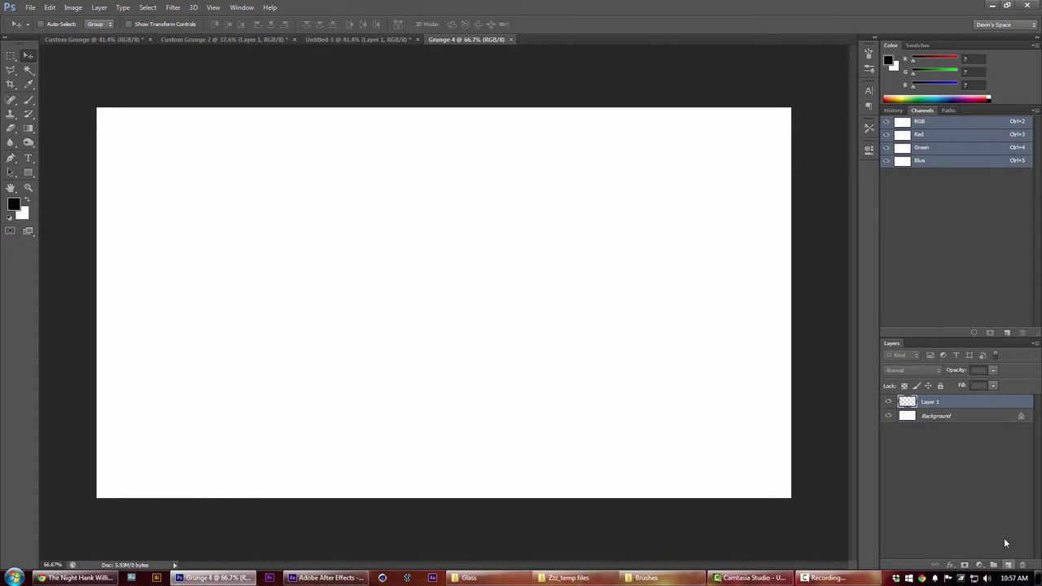
{"action": "left_click", "coordinate": [927, 416]}
{"action": "left_click", "coordinate": [888, 416]}
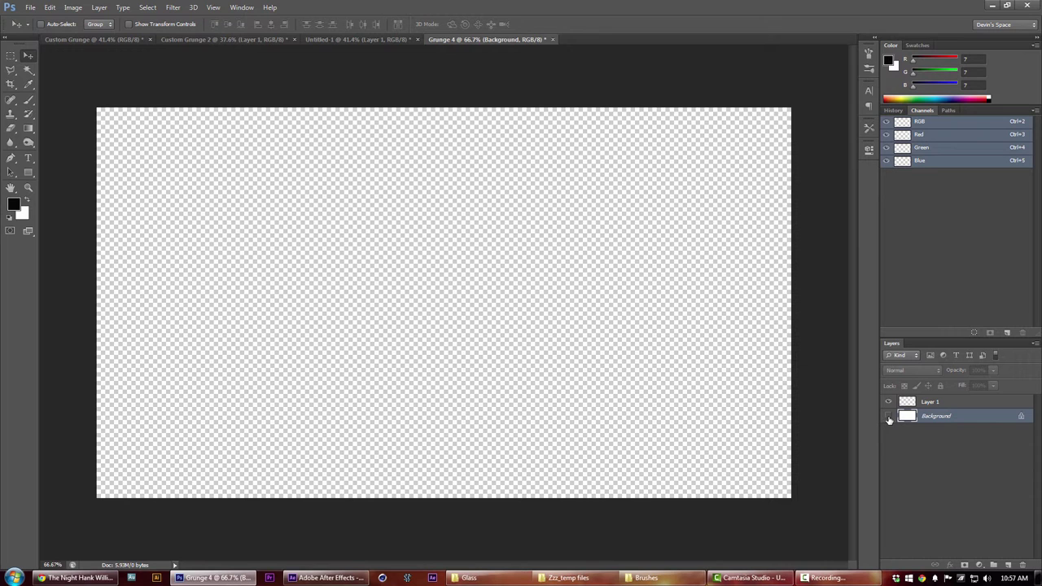
{"action": "key", "text": "b"}
{"action": "left_click", "coordinate": [889, 416]}
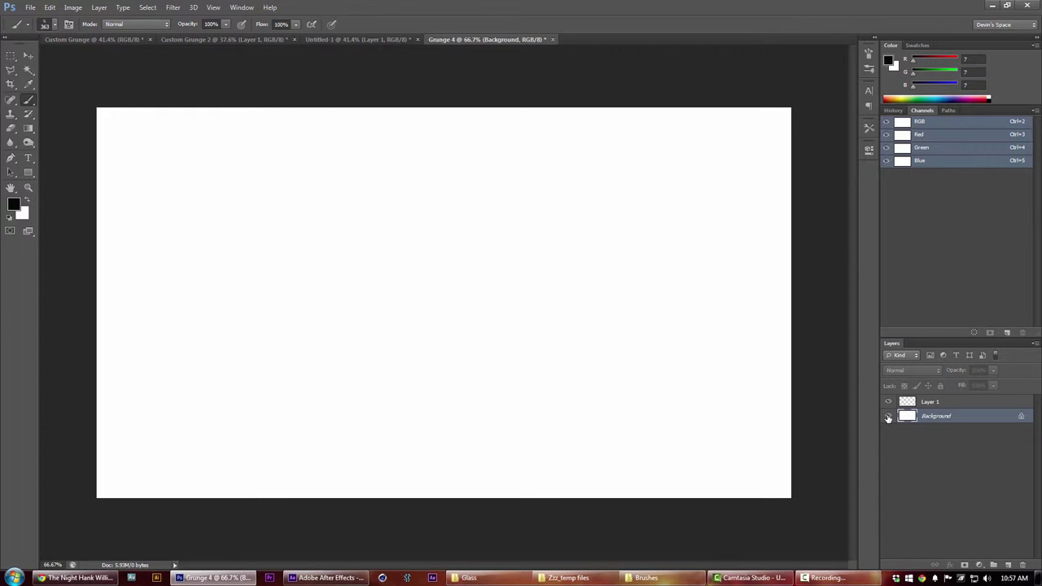
On Layer 1, paint a large black grunge dab on the left with a 2214 px brush
{"action": "left_click", "coordinate": [888, 417]}
{"action": "left_click", "coordinate": [889, 417]}
{"action": "left_click", "coordinate": [927, 403]}
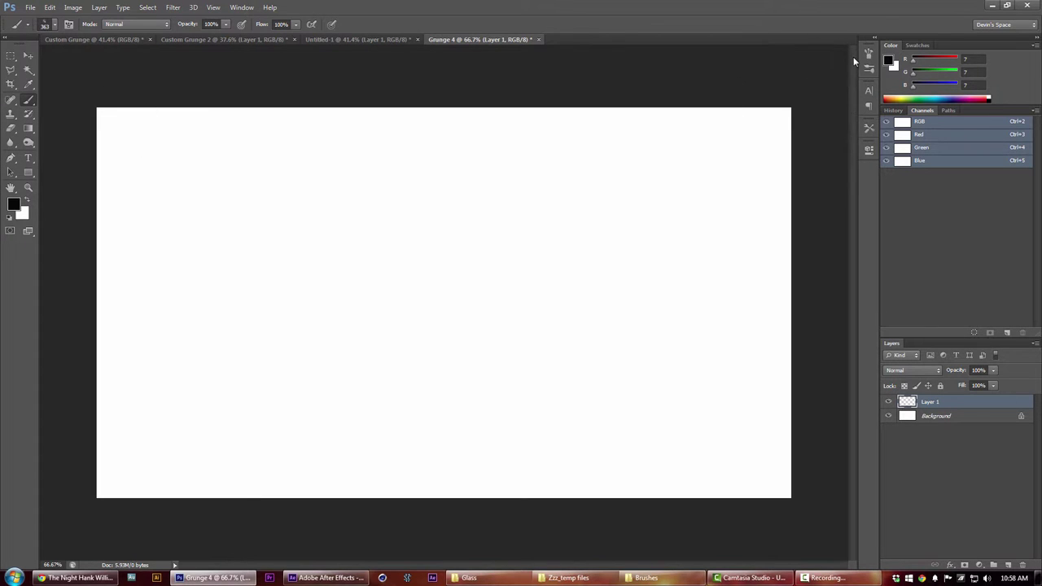
{"action": "left_click", "coordinate": [868, 55]}
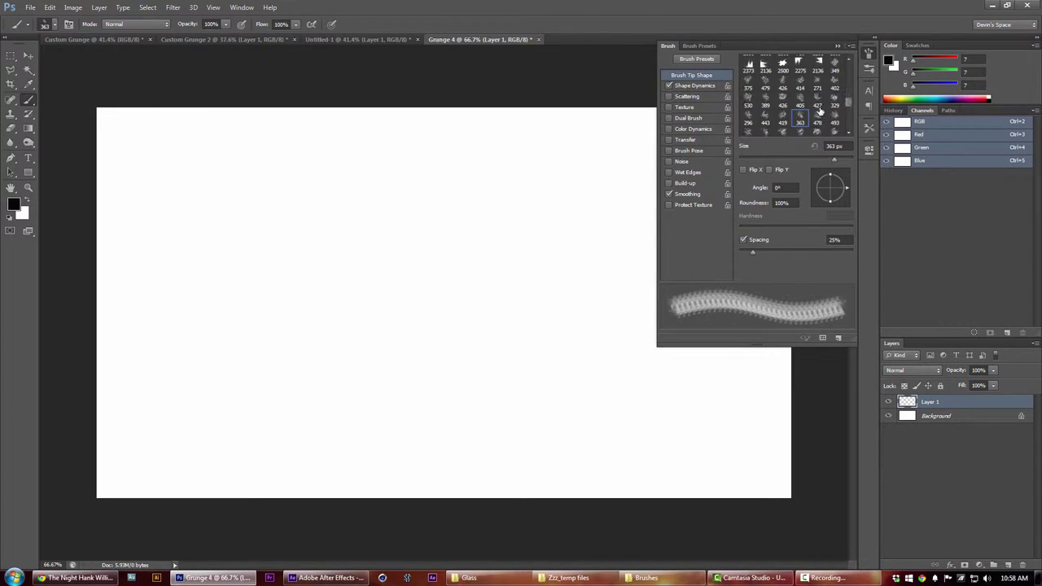
{"action": "scroll", "coordinate": [811, 86], "scroll_direction": "up", "scroll_amount": 1}
{"action": "left_click", "coordinate": [801, 106]}
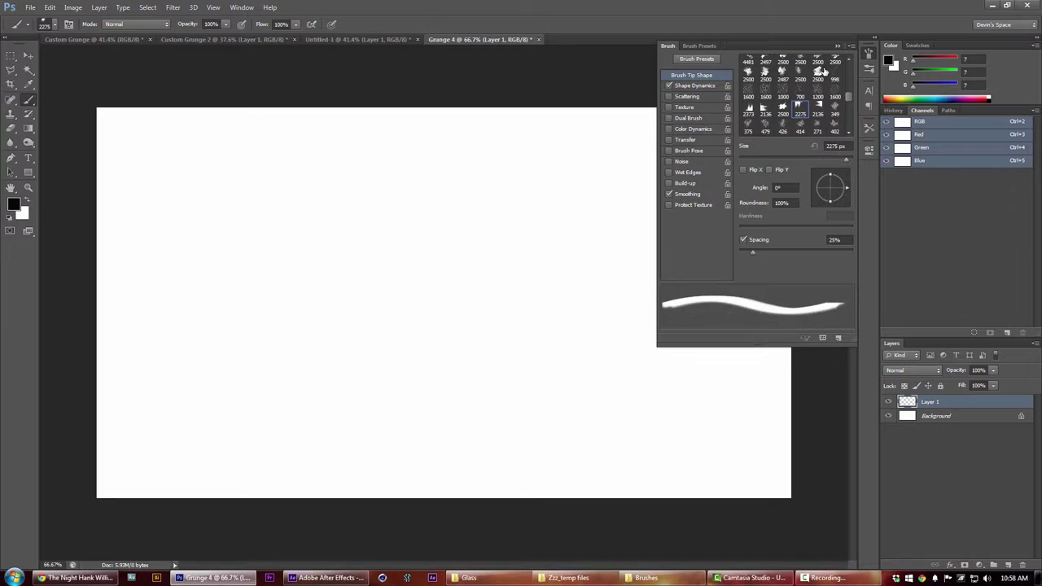
{"action": "left_click", "coordinate": [818, 72]}
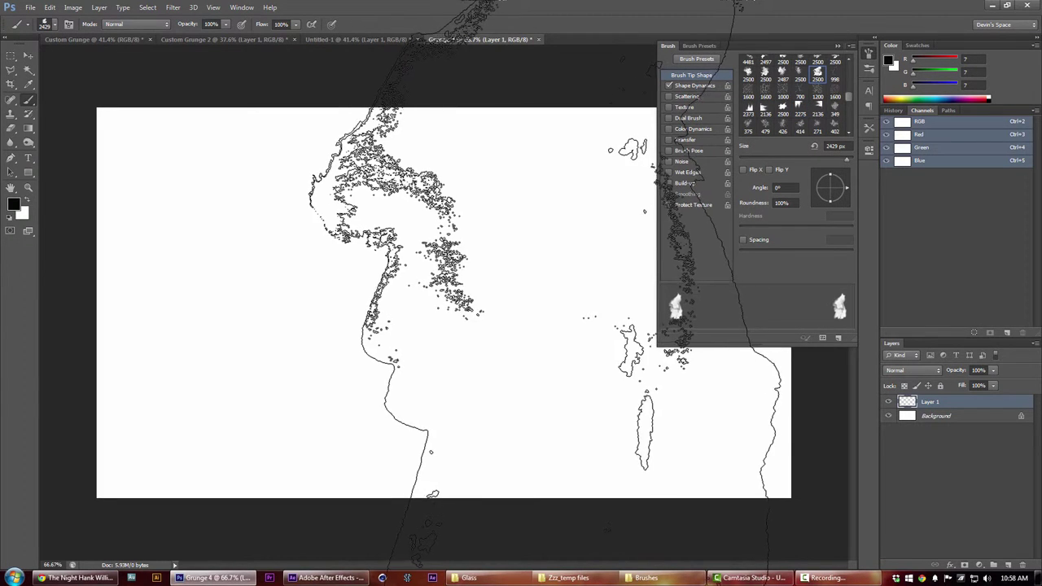
{"action": "scroll", "coordinate": [407, 273], "scroll_direction": "down", "scroll_amount": 2}
{"action": "scroll", "coordinate": [406, 272], "scroll_direction": "down", "scroll_amount": 2}
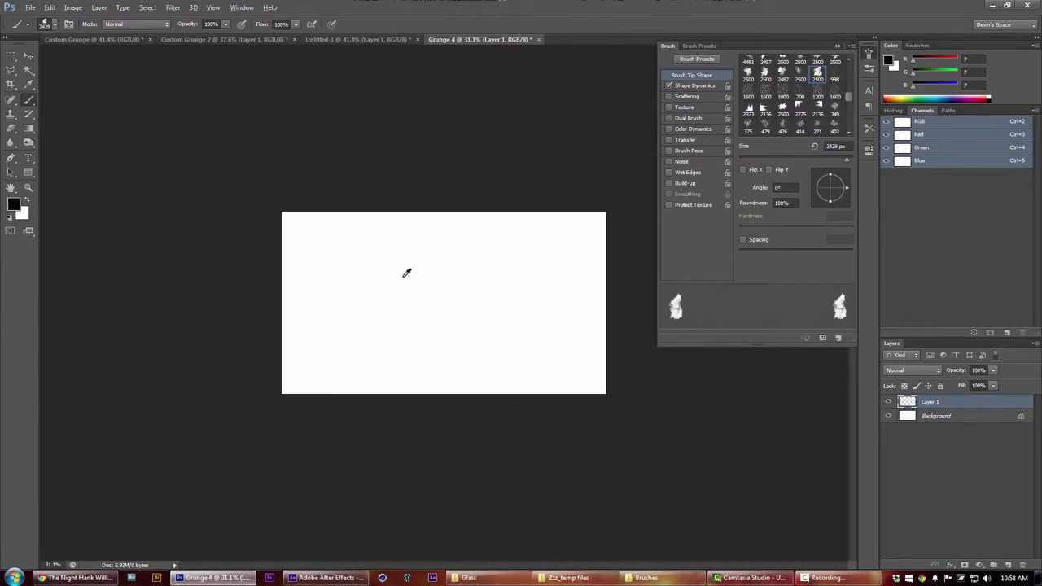
{"action": "left_click_drag", "start_coordinate": [845, 162], "coordinate": [847, 161]}
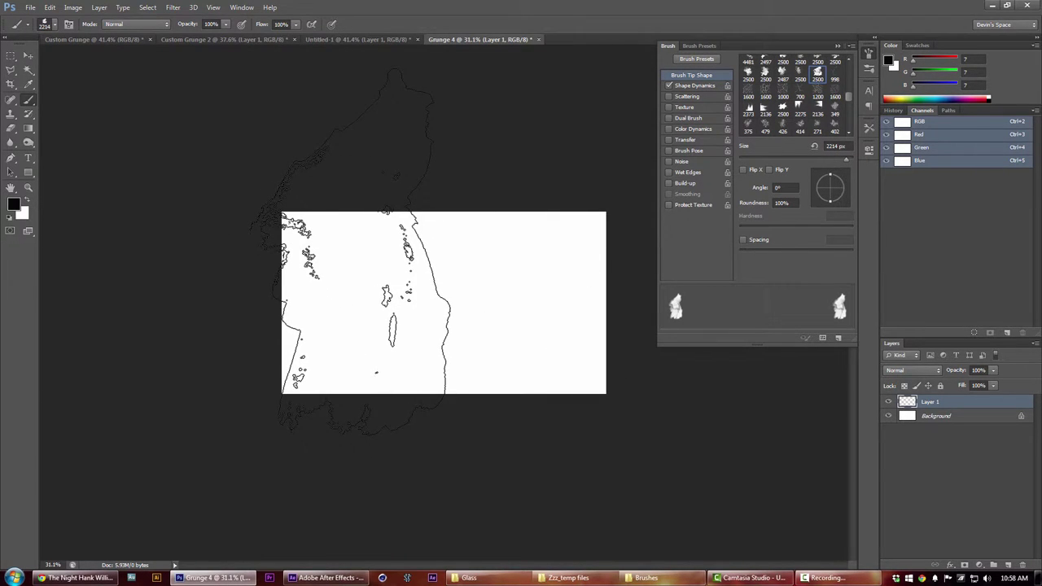
{"action": "left_click", "coordinate": [350, 253]}
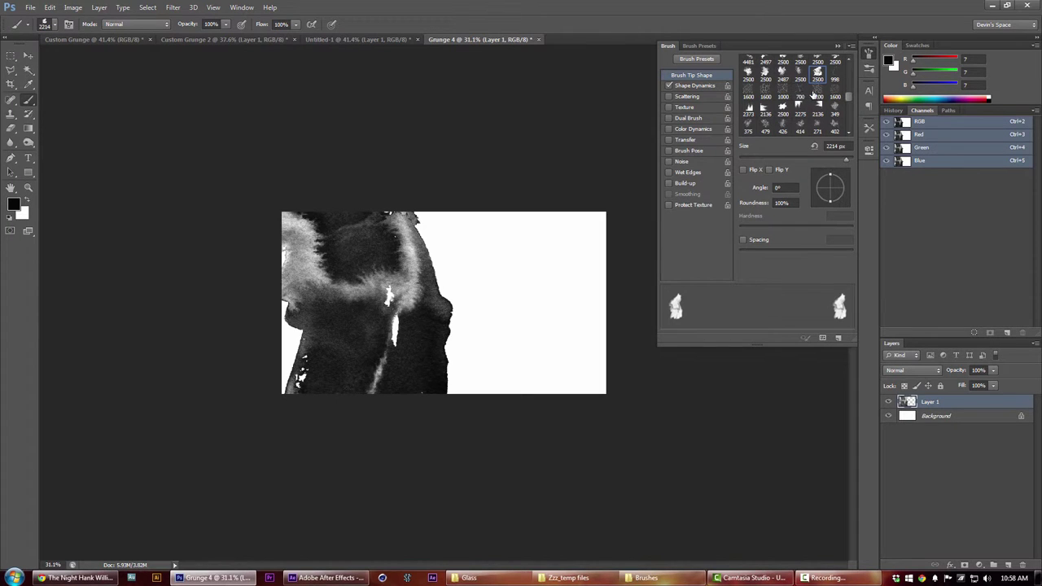
Paint crack texture and scattered grunge on the right with the 2136 px brush, spacing off
{"action": "left_click", "coordinate": [816, 93]}
{"action": "left_click", "coordinate": [817, 113]}
{"action": "left_click", "coordinate": [521, 281]}
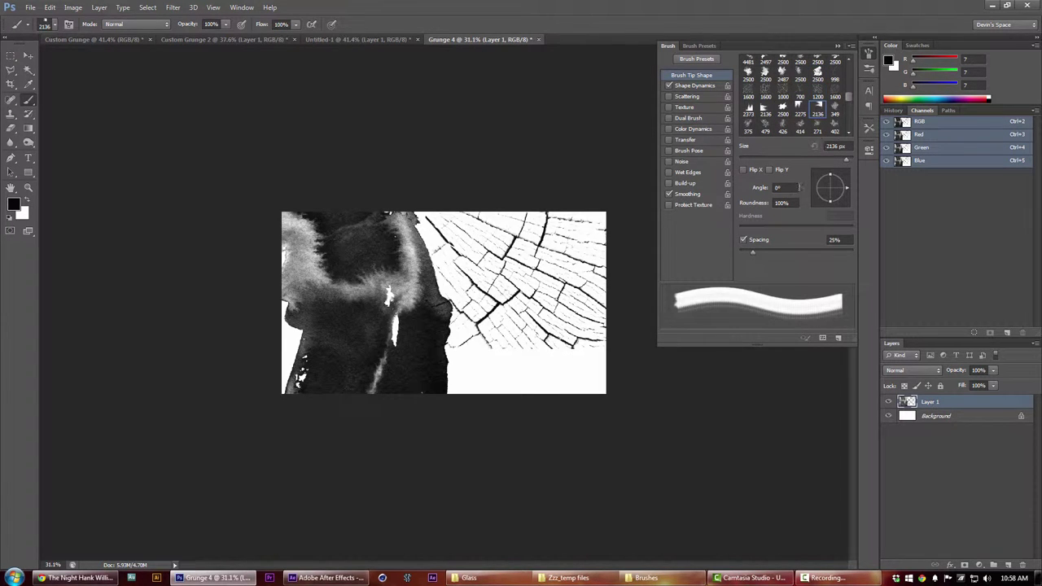
{"action": "left_click", "coordinate": [743, 240]}
{"action": "mouse_move", "coordinate": [586, 285]}
{"action": "left_mouse_down"}
{"action": "mouse_move", "coordinate": [586, 456]}
{"action": "mouse_move", "coordinate": [587, 326]}
{"action": "left_mouse_up"}
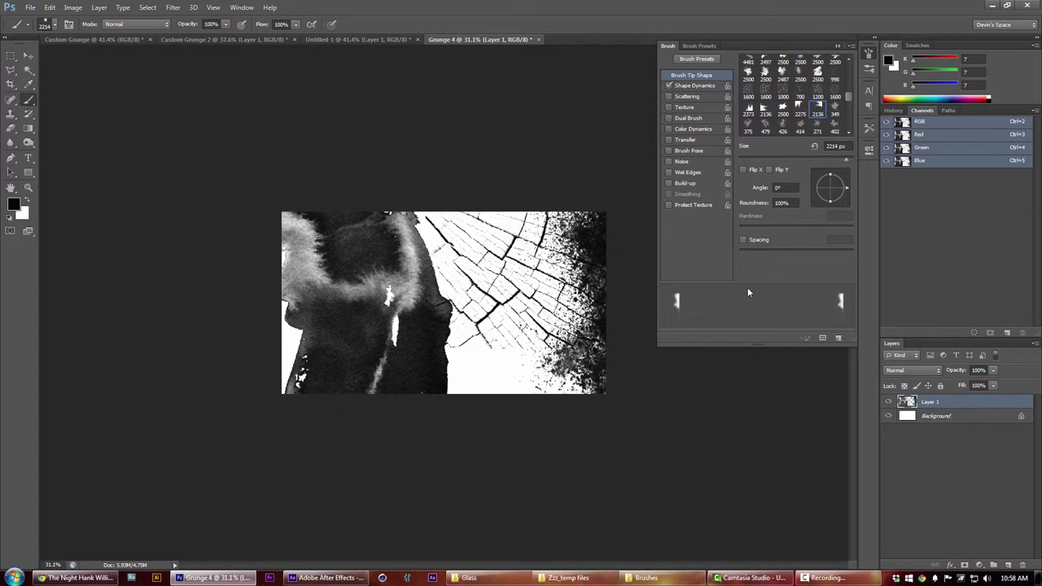
{"action": "left_click", "coordinate": [816, 81]}
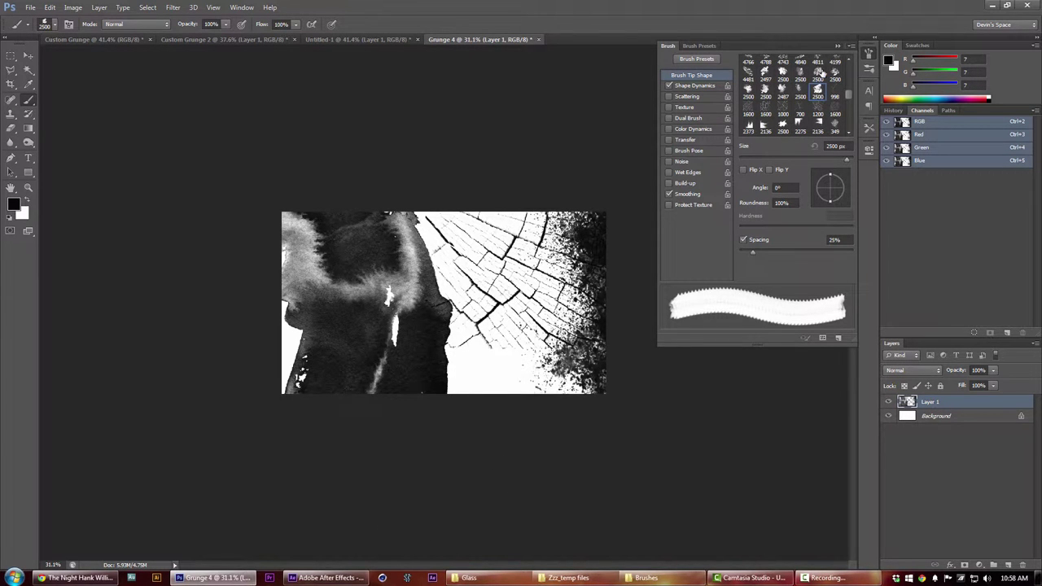
{"action": "left_click", "coordinate": [783, 75]}
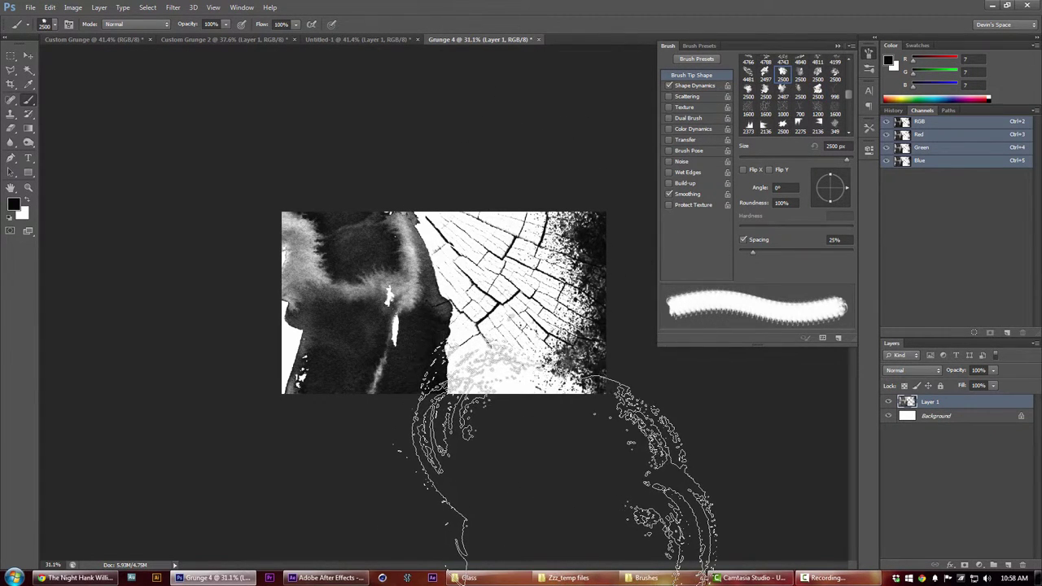
{"action": "key", "text": "v"}
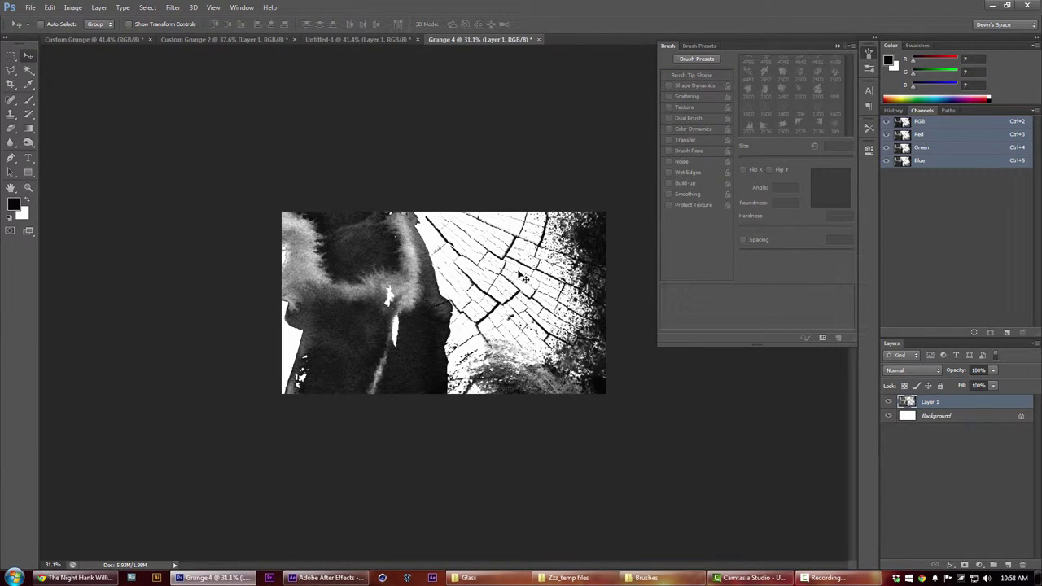
Save the texture as Grunge 4.png in the Optical Flares Glass textures folder
{"action": "left_click", "coordinate": [30, 7]}
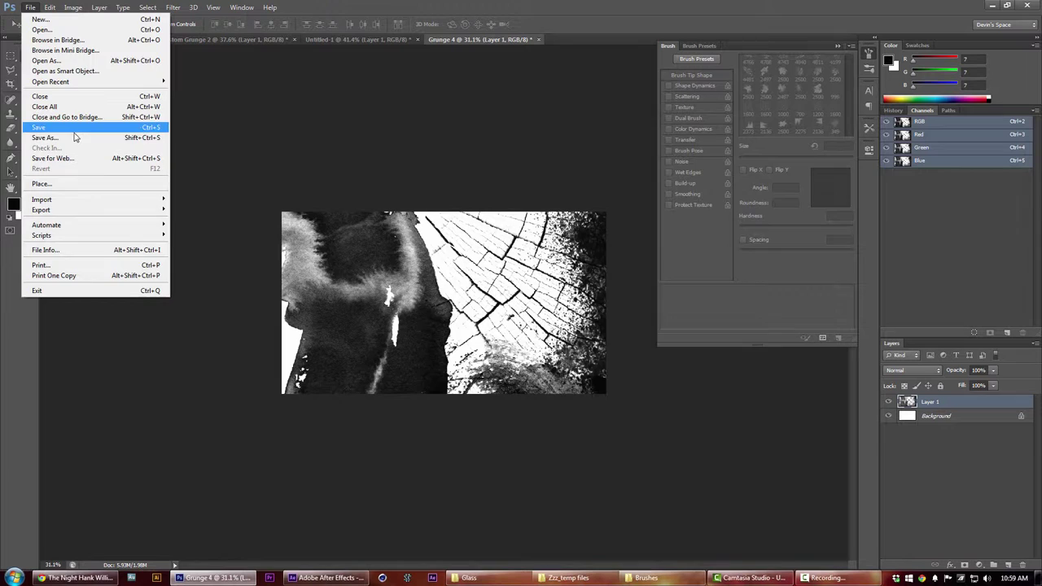
{"action": "left_click", "coordinate": [73, 137]}
{"action": "left_click", "coordinate": [518, 300]}
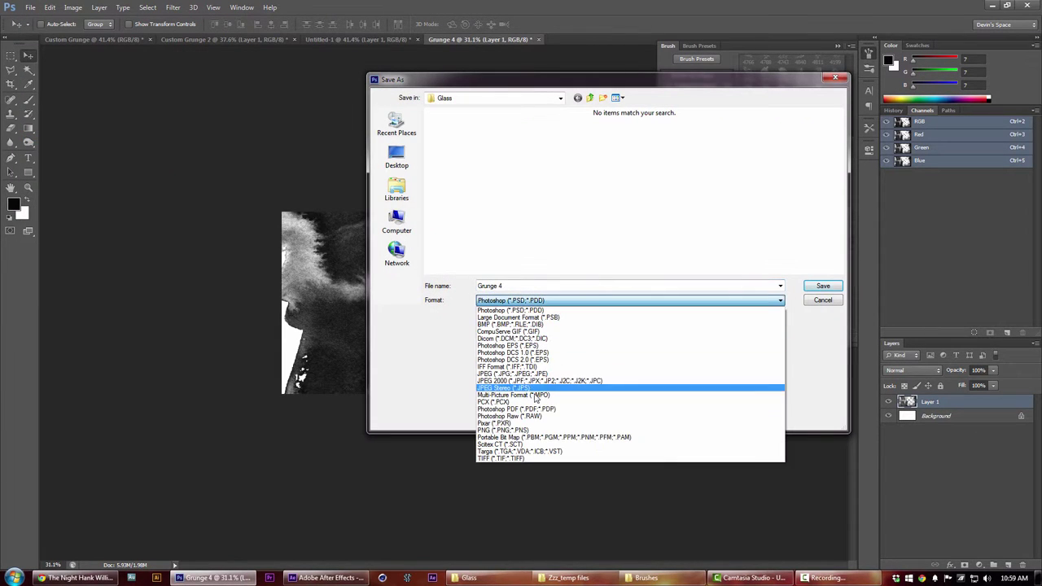
{"action": "left_click", "coordinate": [515, 431]}
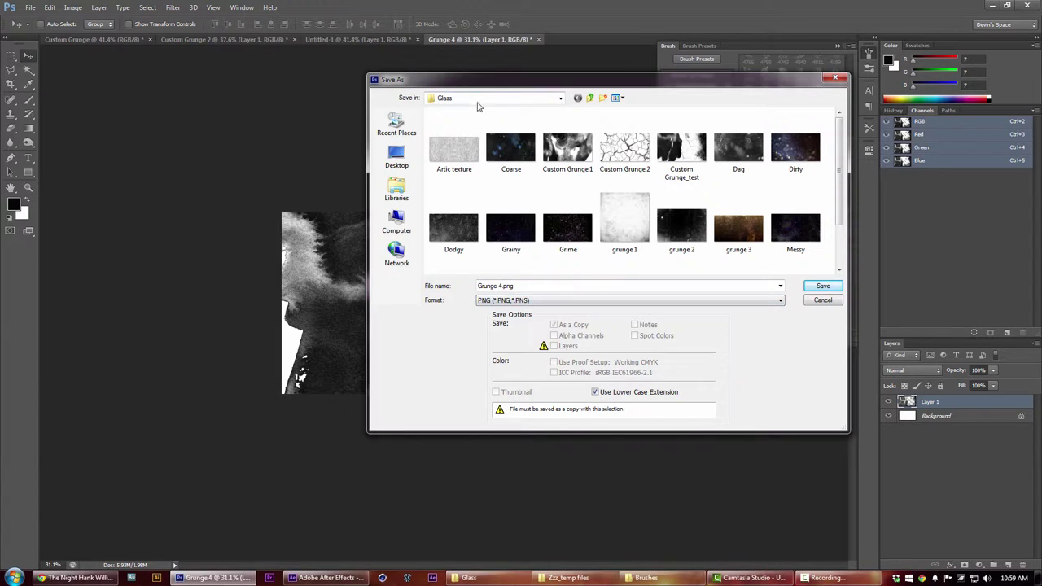
{"action": "left_click", "coordinate": [560, 99]}
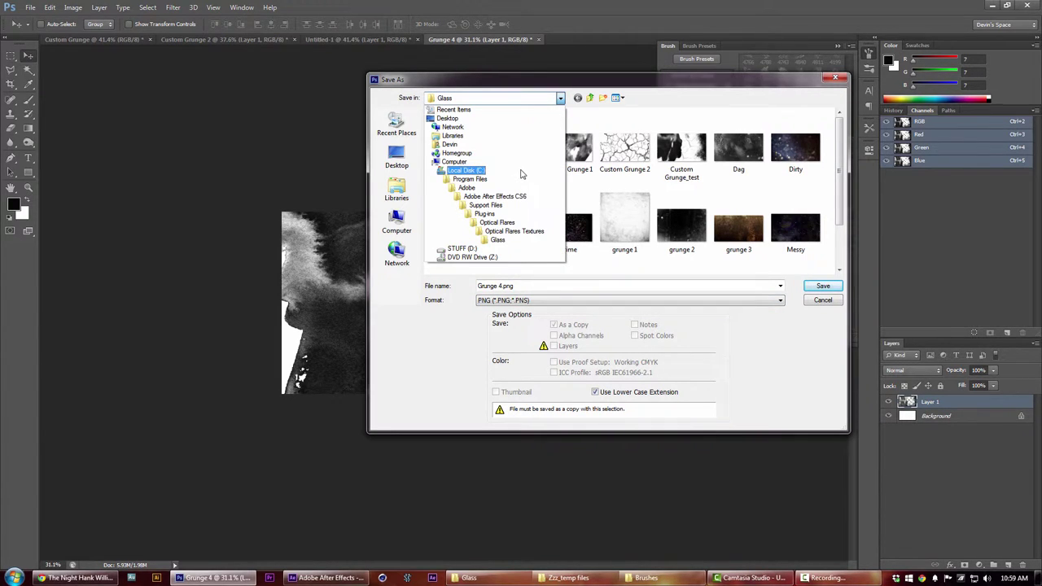
{"action": "left_click", "coordinate": [509, 239]}
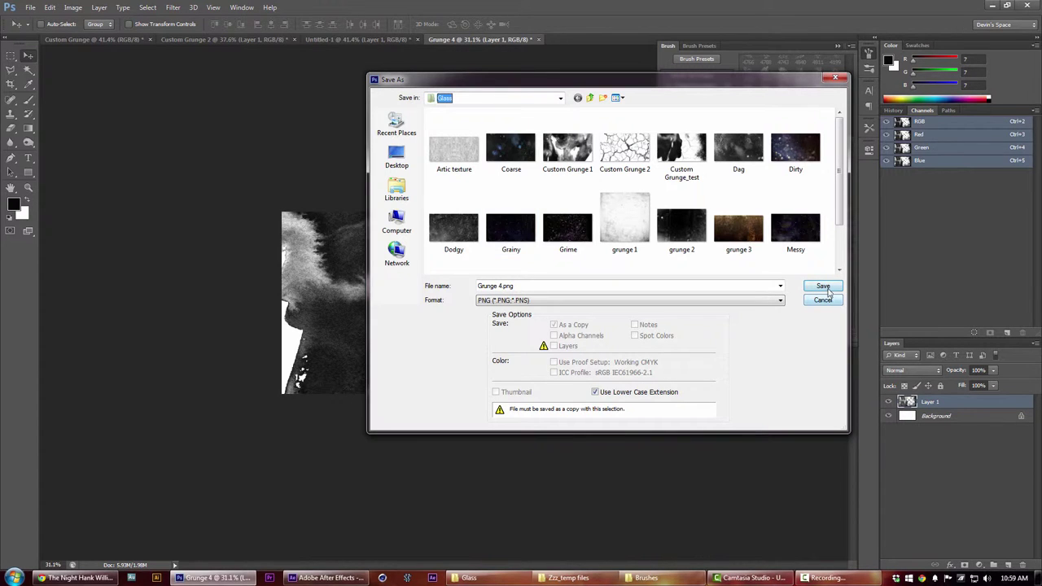
{"action": "left_click", "coordinate": [824, 287]}
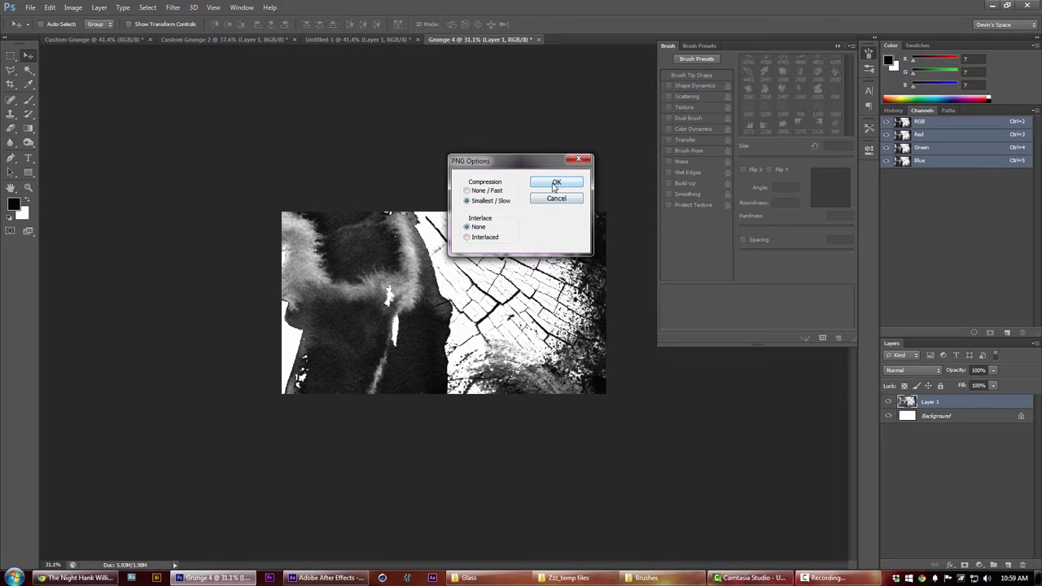
Accept the PNG options, then quit After Effects without saving project changes
{"action": "left_click", "coordinate": [556, 186]}
{"action": "key", "text": "alt+Tab"}
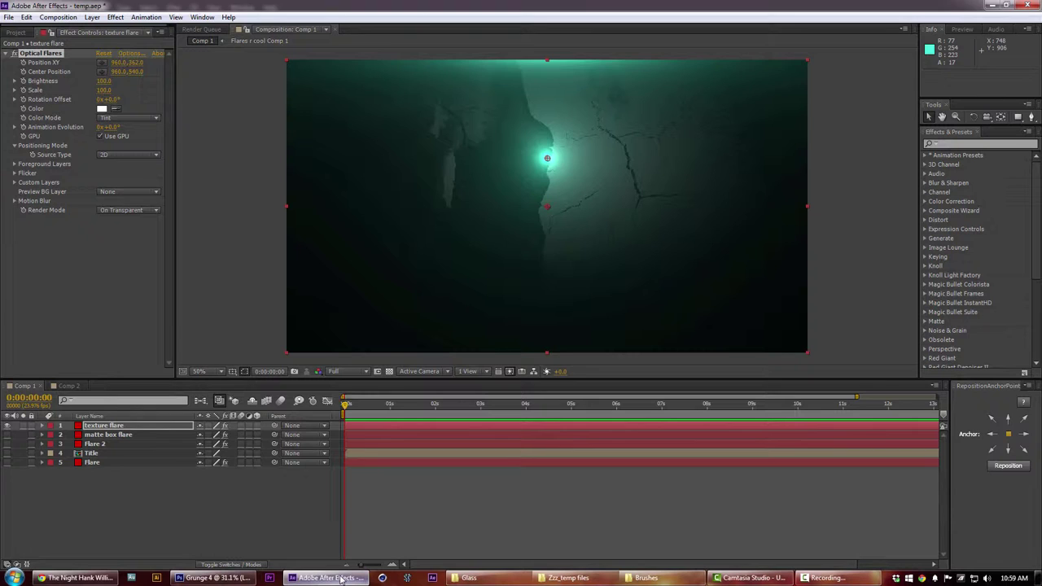
{"action": "left_click", "coordinate": [1028, 5]}
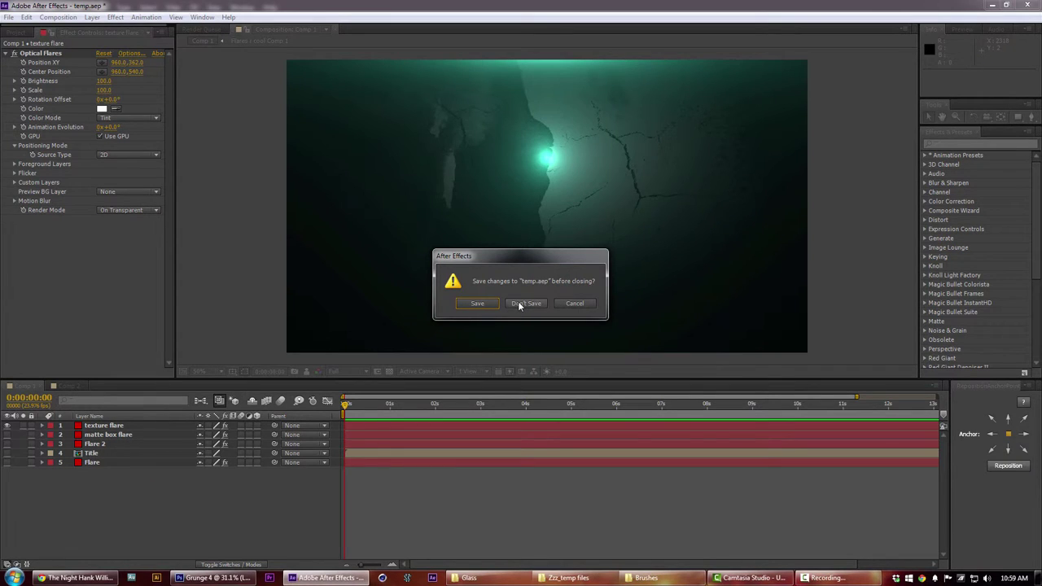
{"action": "left_click", "coordinate": [525, 303]}
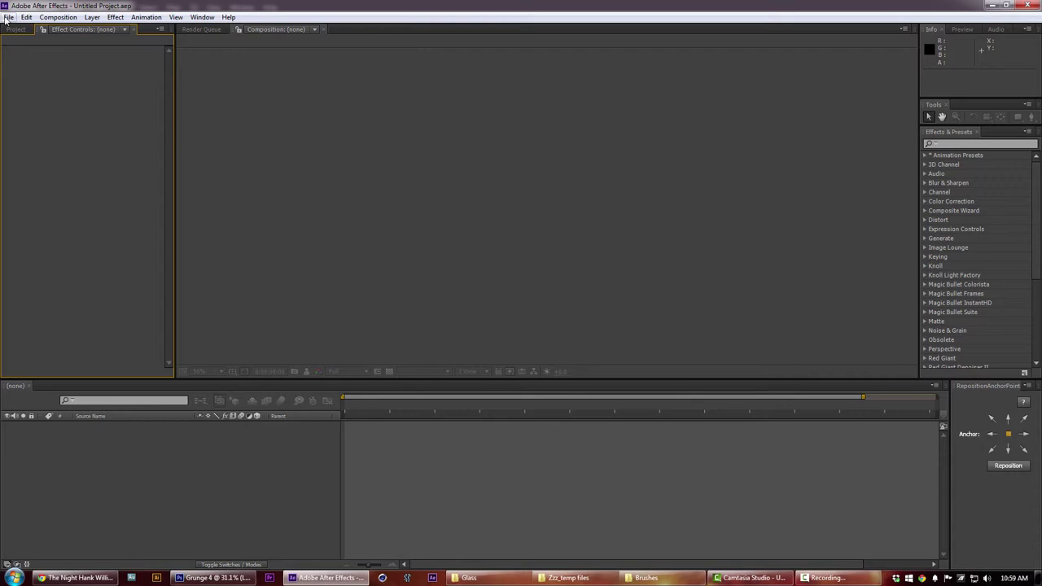
Reopen the recent project temp.aep and show the texture flare layer's effect controls
{"action": "left_click", "coordinate": [8, 18]}
{"action": "mouse_move", "coordinate": [39, 54]}
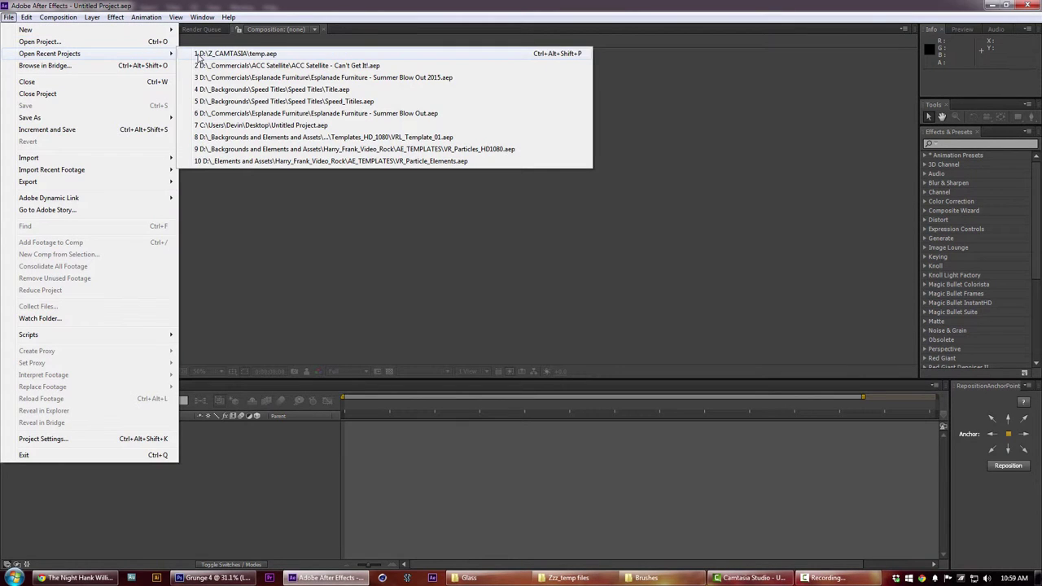
{"action": "left_click", "coordinate": [201, 53]}
{"action": "left_click", "coordinate": [106, 425]}
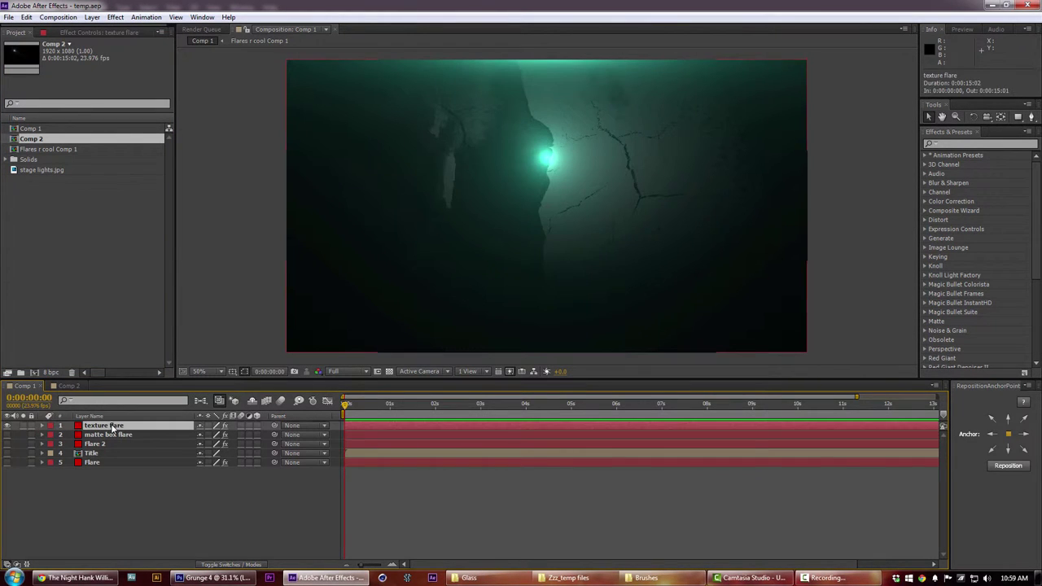
{"action": "left_click", "coordinate": [96, 33]}
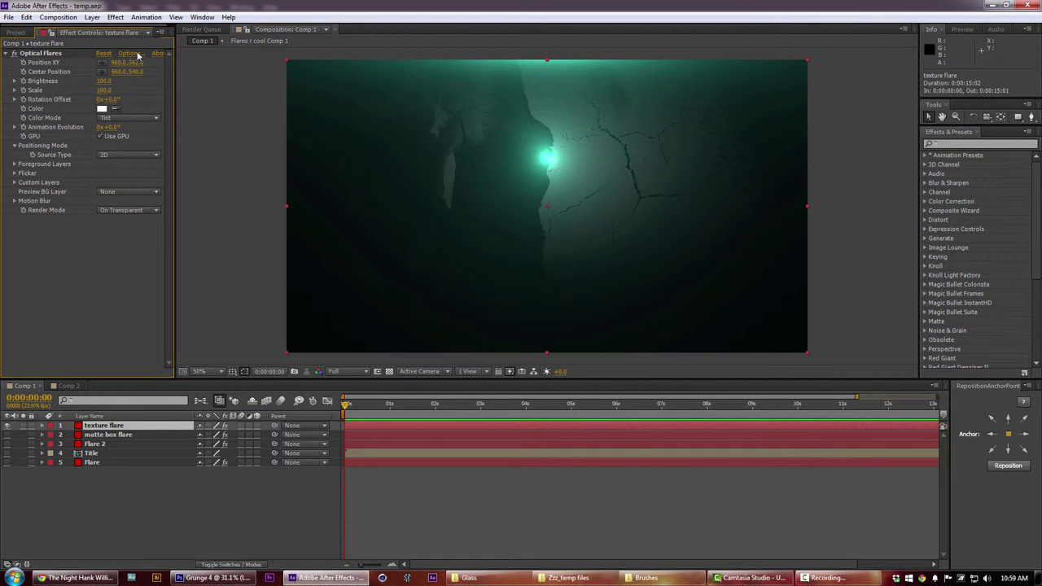
In the Optical Flares editor, set the lens texture image to Grunge 4 and preview it
{"action": "left_click", "coordinate": [138, 55]}
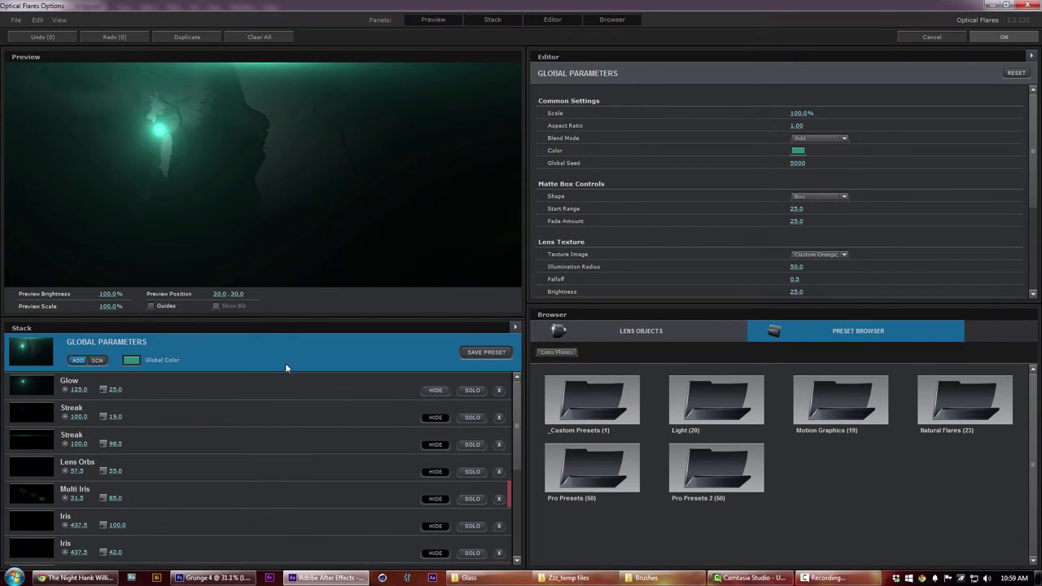
{"action": "scroll", "coordinate": [731, 181], "scroll_direction": "down", "scroll_amount": 1}
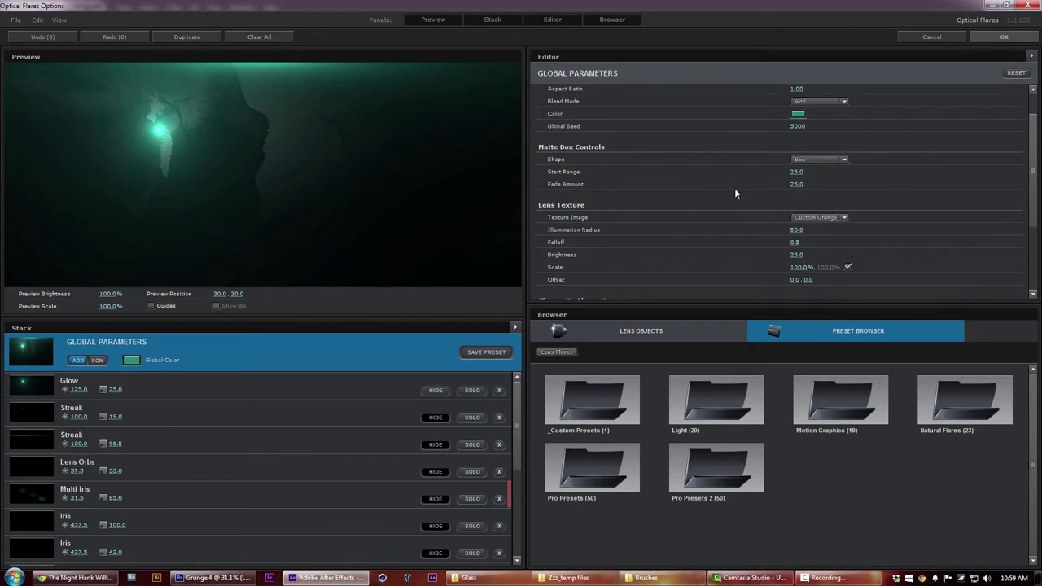
{"action": "left_click", "coordinate": [824, 217]}
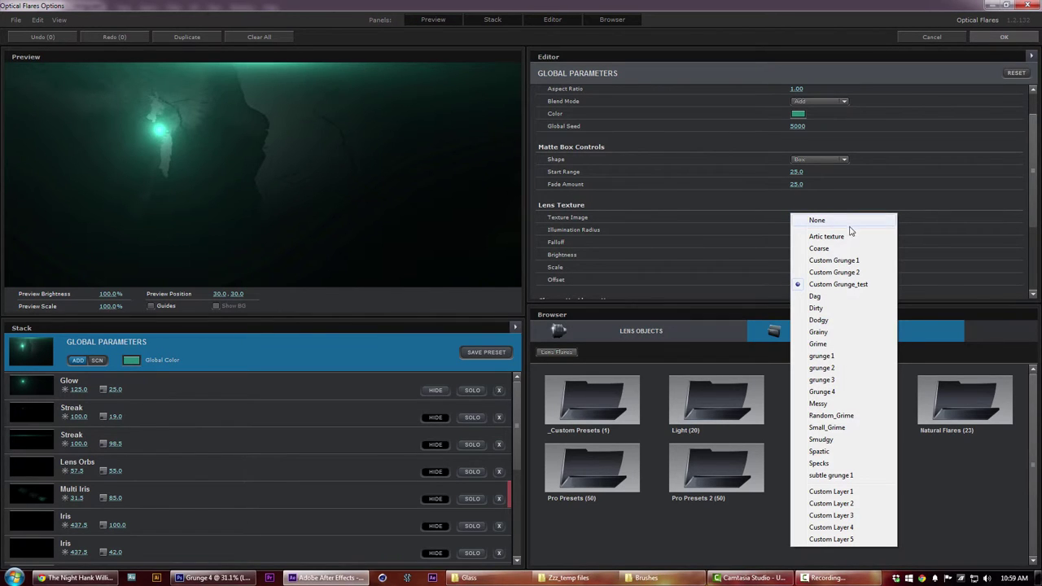
{"action": "left_click", "coordinate": [830, 397]}
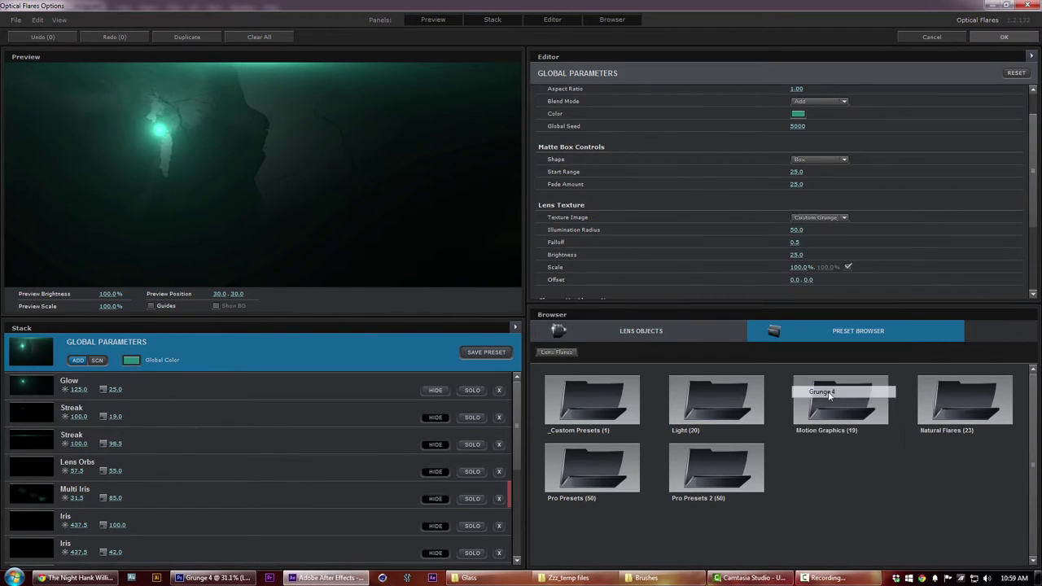
{"action": "left_click_drag", "start_coordinate": [366, 150], "coordinate": [160, 146]}
Move the flare to 584.0, 462.0 in the comp and show the 'Flares r cool' title
{"action": "left_click", "coordinate": [1010, 41]}
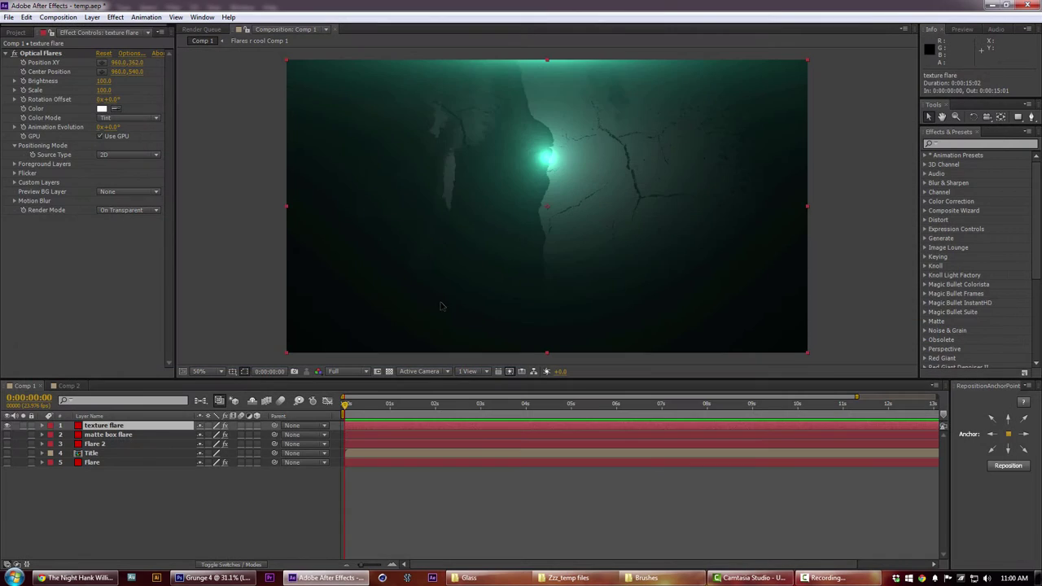
{"action": "left_click", "coordinate": [102, 63]}
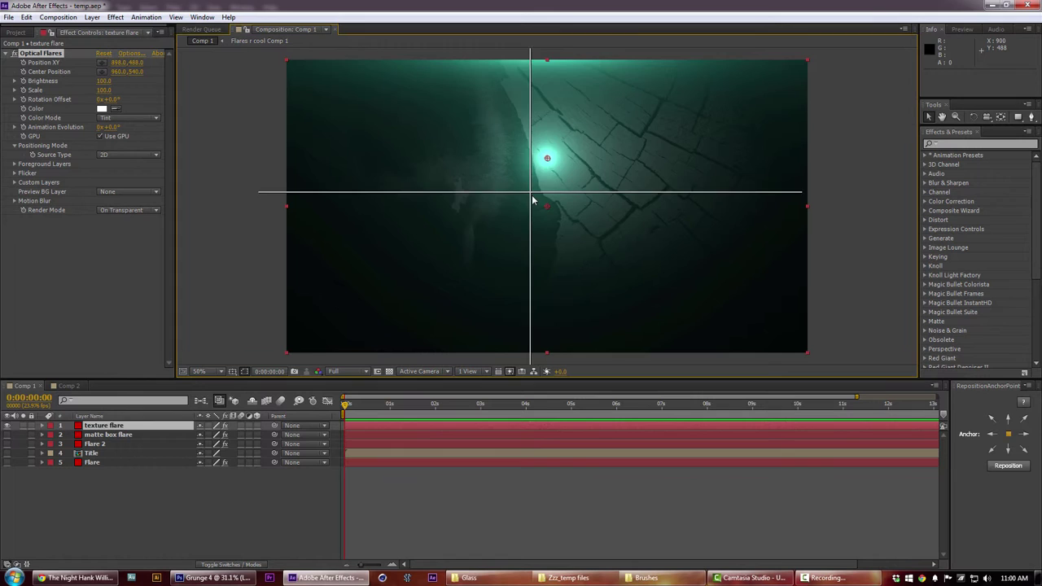
{"action": "left_click_drag", "start_coordinate": [530, 190], "coordinate": [468, 146]}
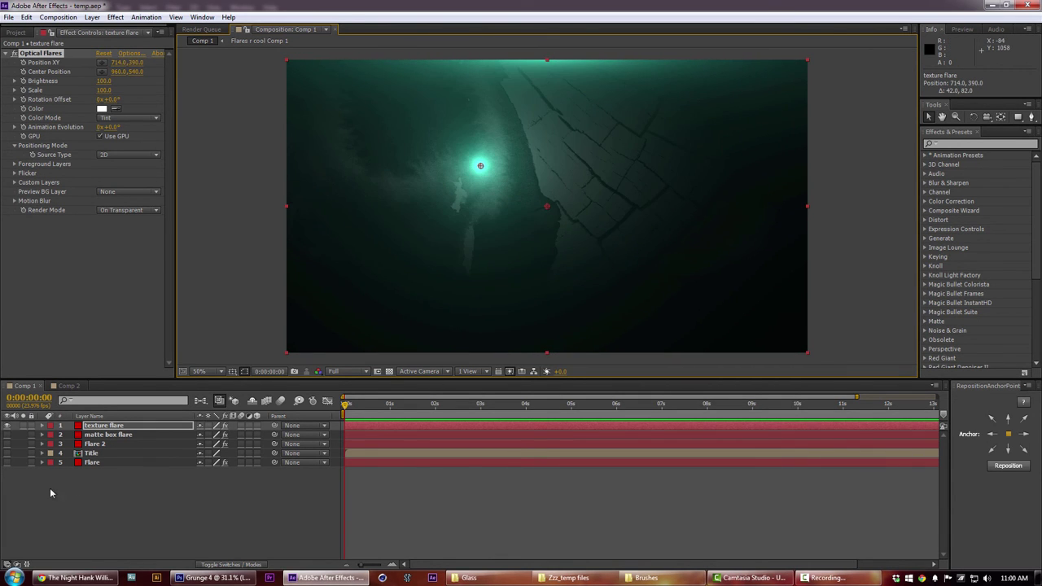
{"action": "left_click", "coordinate": [6, 453]}
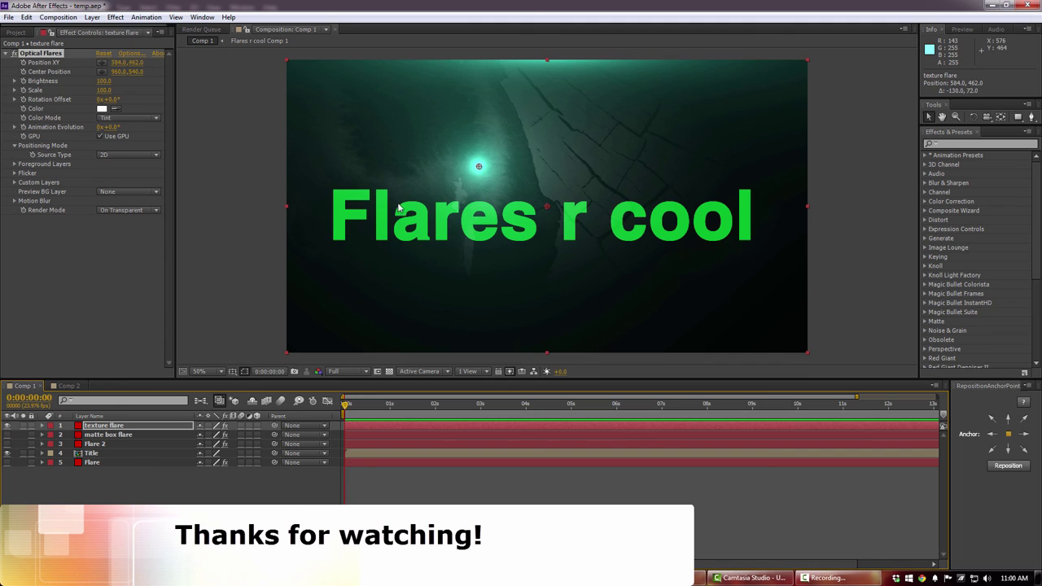